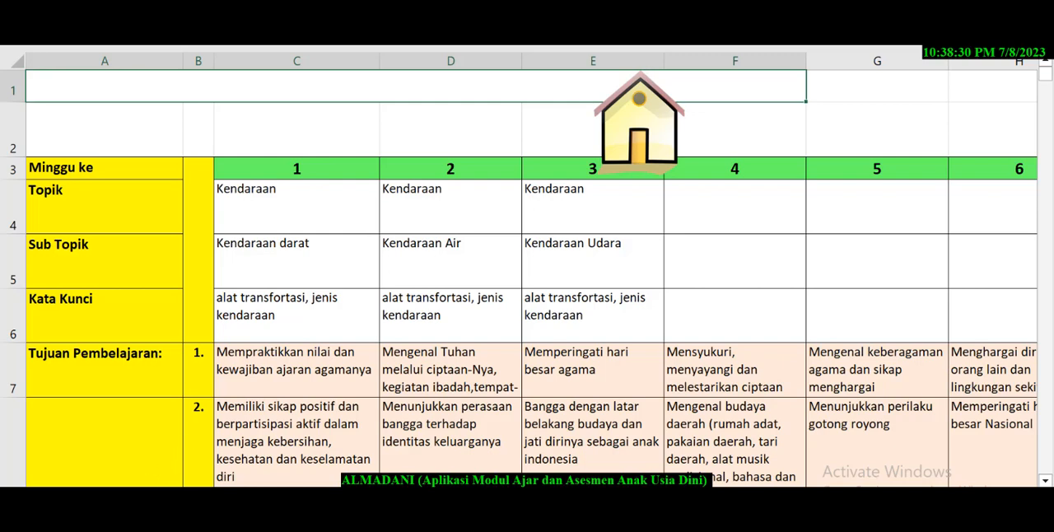
Look across the weekly columns through week 20 in the teaching-module sheet and return to week 1.
{"action": "left_click_drag", "start_coordinate": [115, 493], "coordinate": [209, 493]}
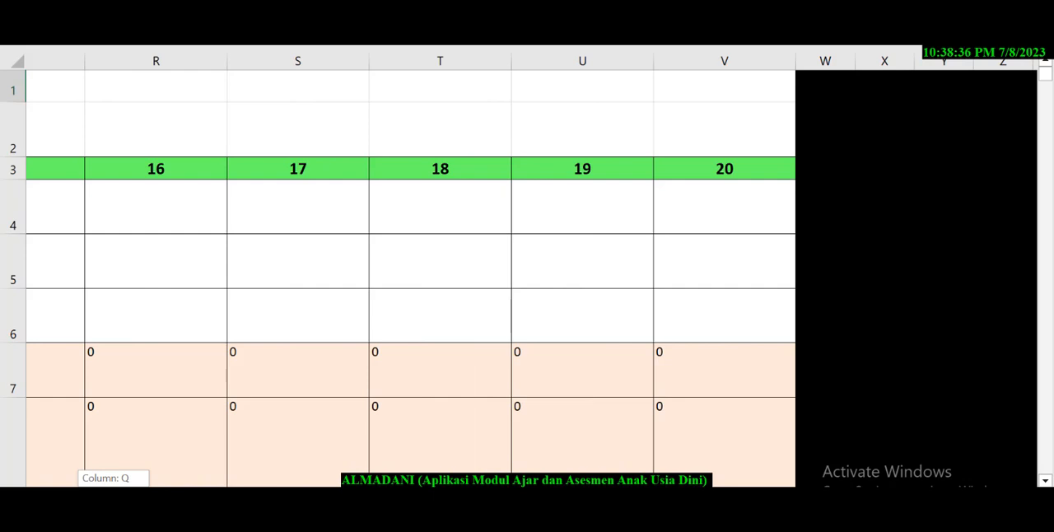
{"action": "left_click_drag", "start_coordinate": [208, 493], "coordinate": [211, 493]}
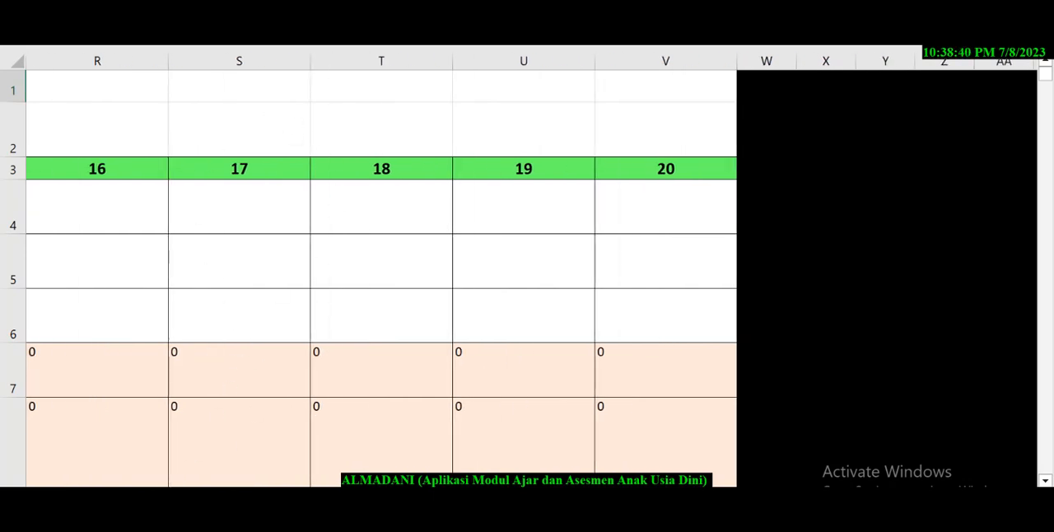
{"action": "left_click_drag", "start_coordinate": [211, 493], "coordinate": [147, 493]}
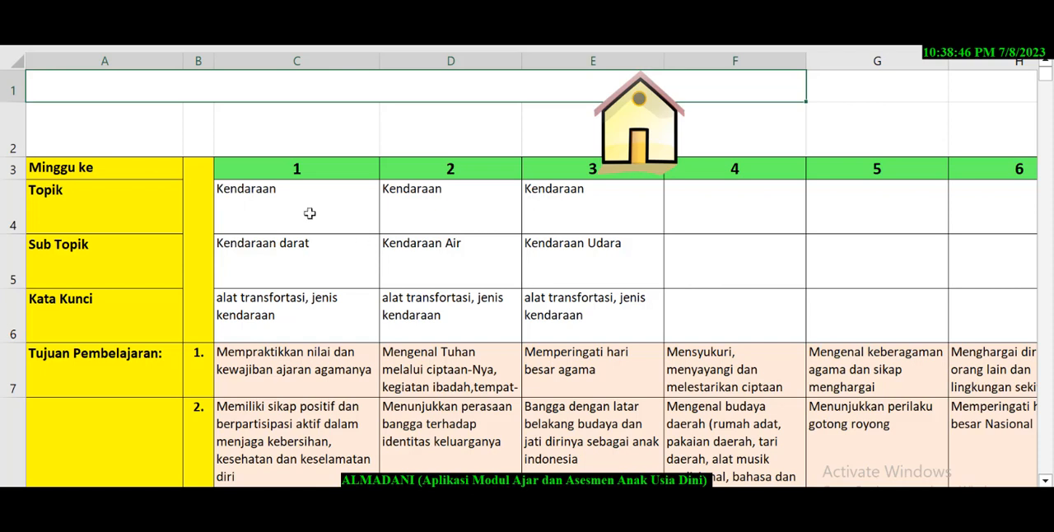
Examine the week 1 entries for Topik, Sub Topik, Kata Kunci and the three Tujuan Pembelajaran rows.
{"action": "left_click", "coordinate": [245, 207]}
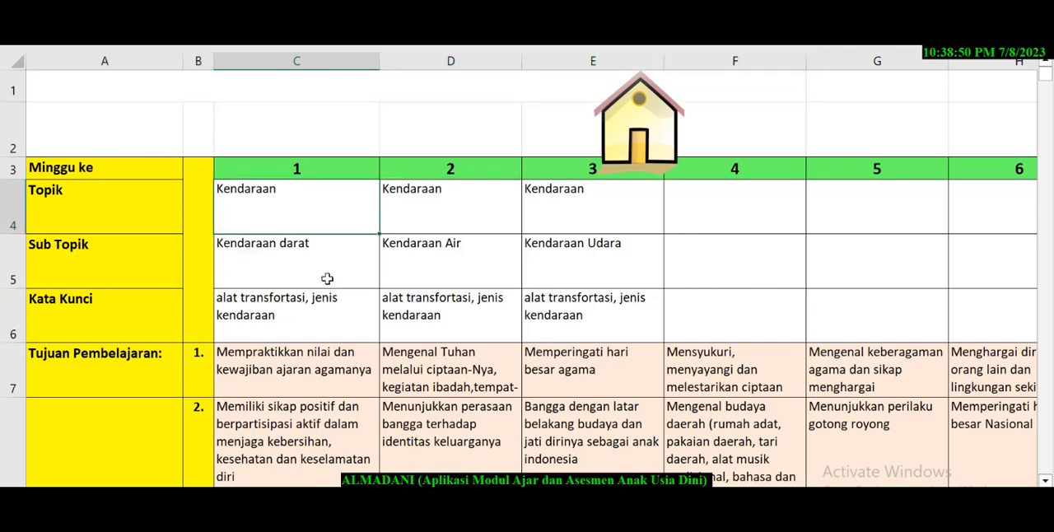
{"action": "left_click", "coordinate": [338, 319]}
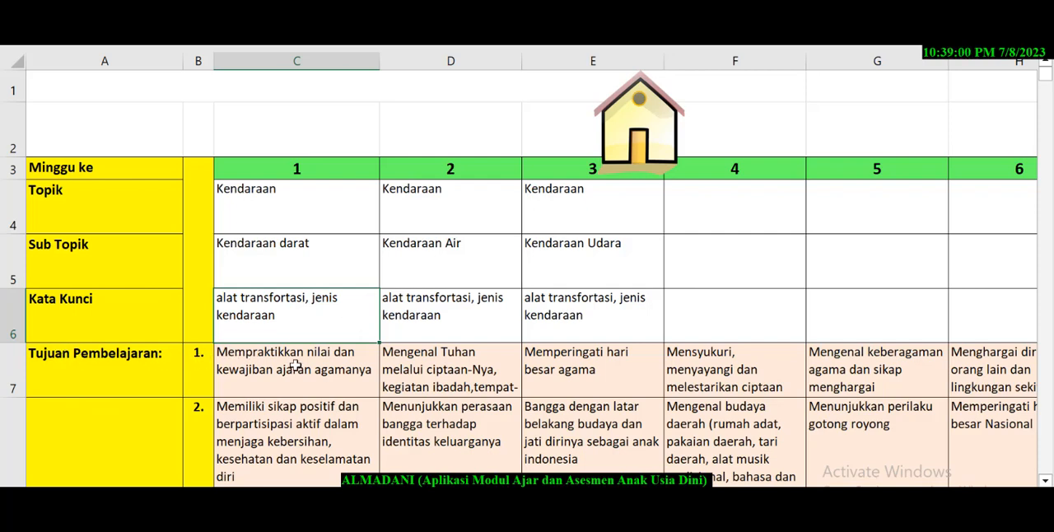
{"action": "scroll", "coordinate": [295, 365], "scroll_direction": "down", "scroll_amount": 1}
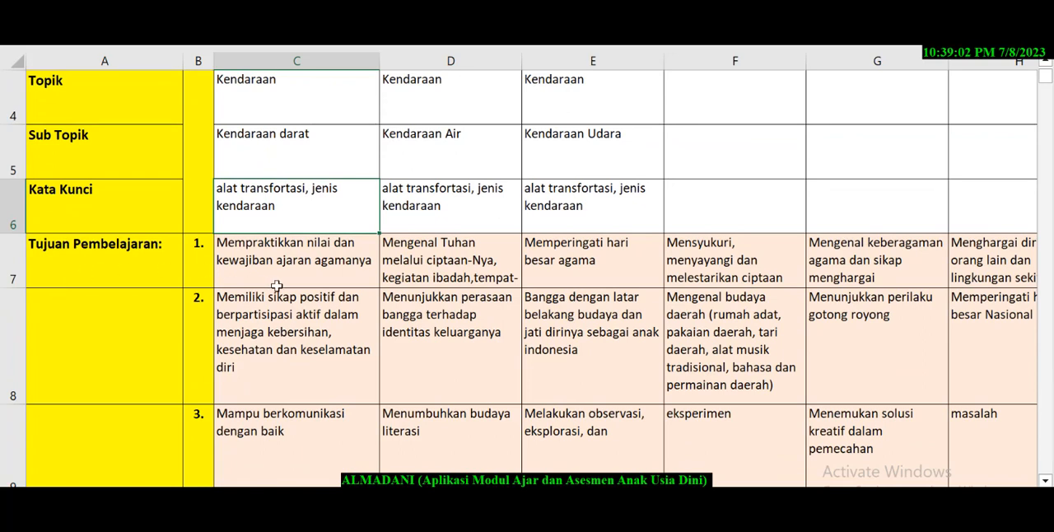
{"action": "left_click", "coordinate": [282, 274]}
{"action": "left_click", "coordinate": [265, 356]}
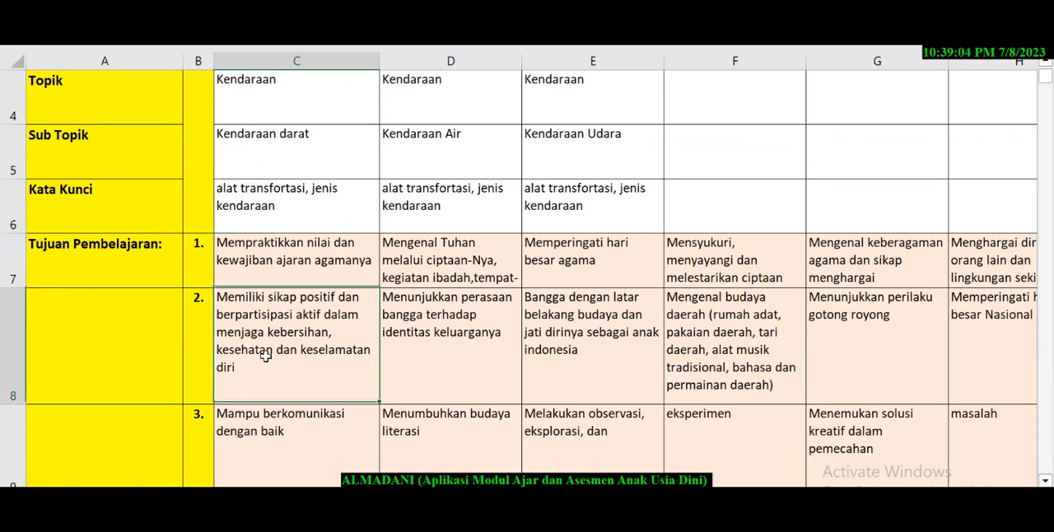
{"action": "left_click", "coordinate": [247, 428]}
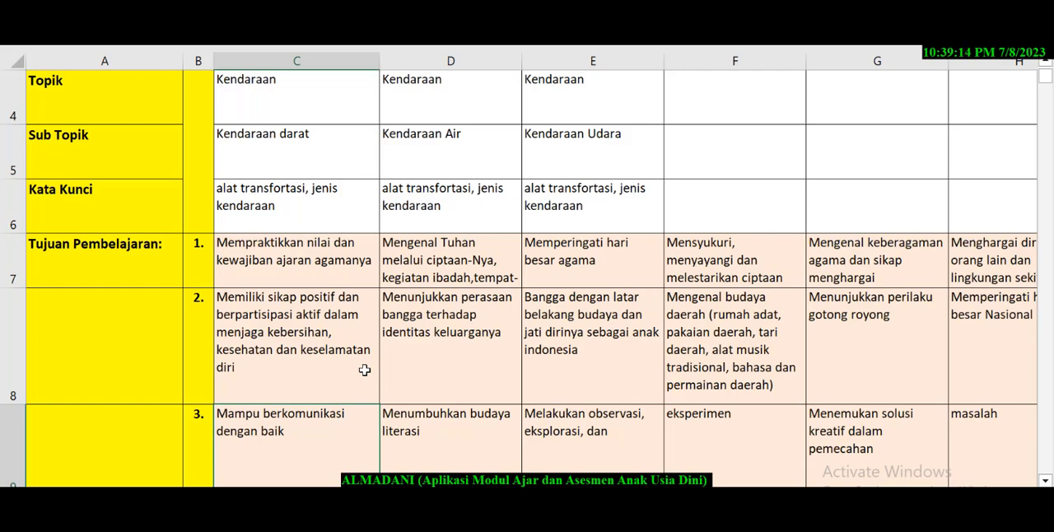
Compare week 1's Tujuan Pembelajaran with its Tujuan Kegiatan, and inspect the Alat dan Bahan and Sumber entries.
{"action": "scroll", "coordinate": [374, 358], "scroll_direction": "down", "scroll_amount": 2}
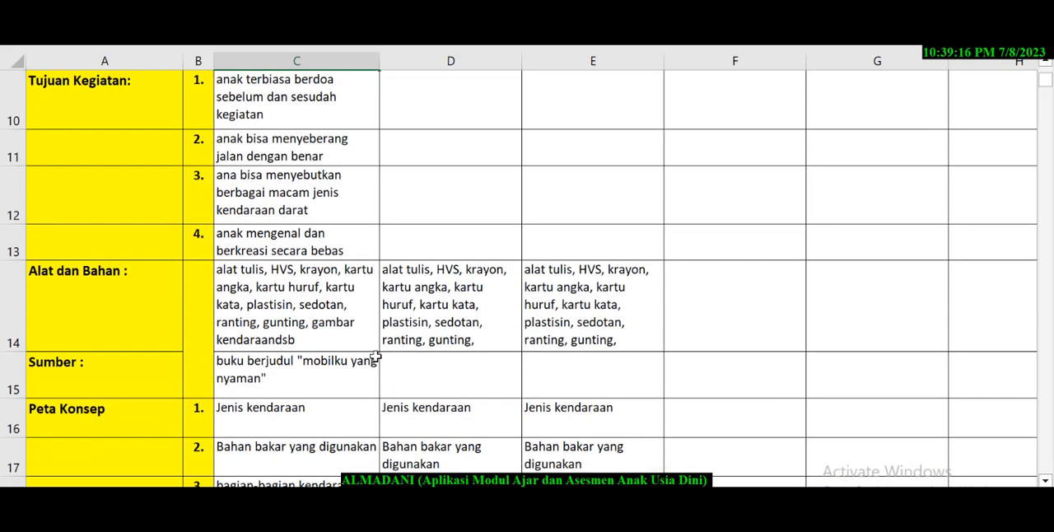
{"action": "scroll", "coordinate": [172, 228], "scroll_direction": "up", "scroll_amount": 1}
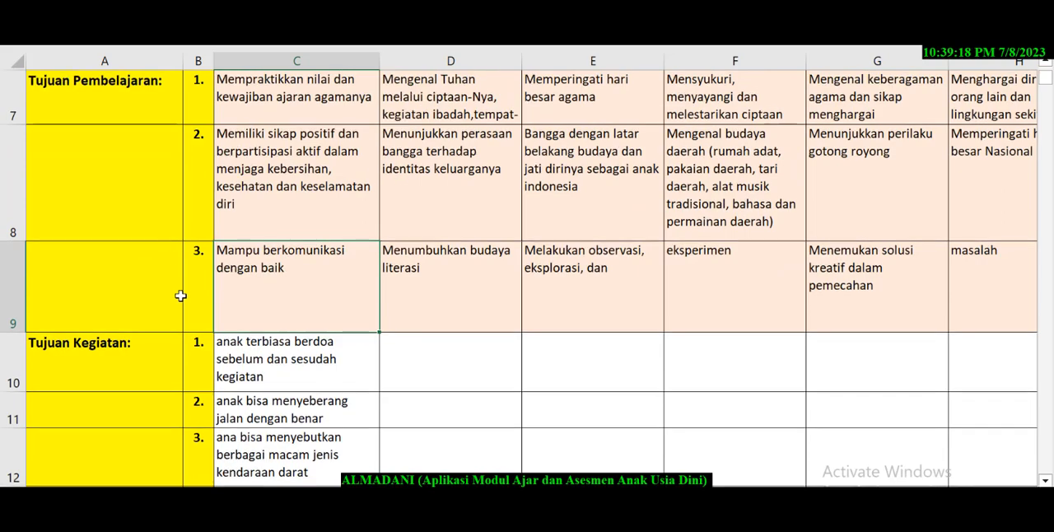
{"action": "scroll", "coordinate": [181, 295], "scroll_direction": "down", "scroll_amount": 1}
{"action": "scroll", "coordinate": [181, 295], "scroll_direction": "up", "scroll_amount": 2}
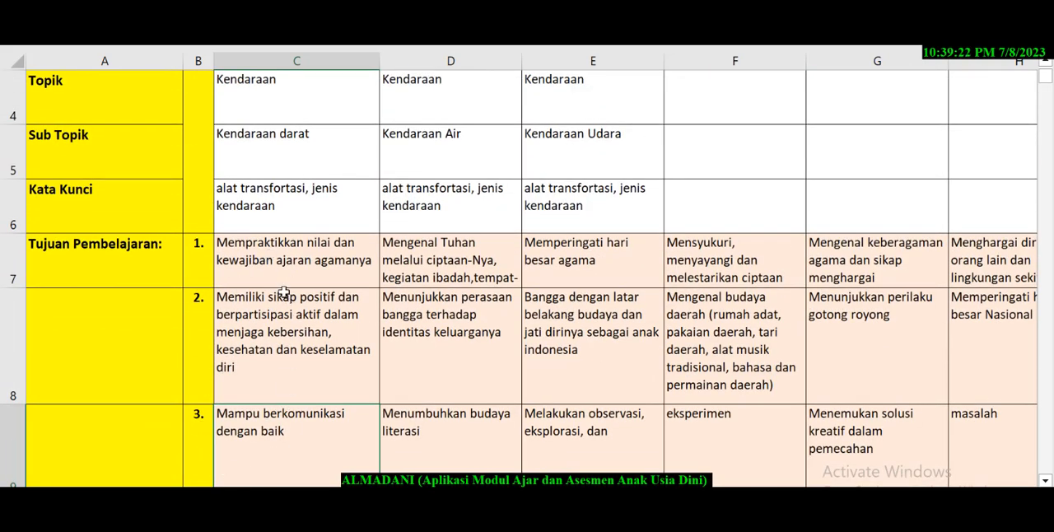
{"action": "scroll", "coordinate": [235, 298], "scroll_direction": "down", "scroll_amount": 2}
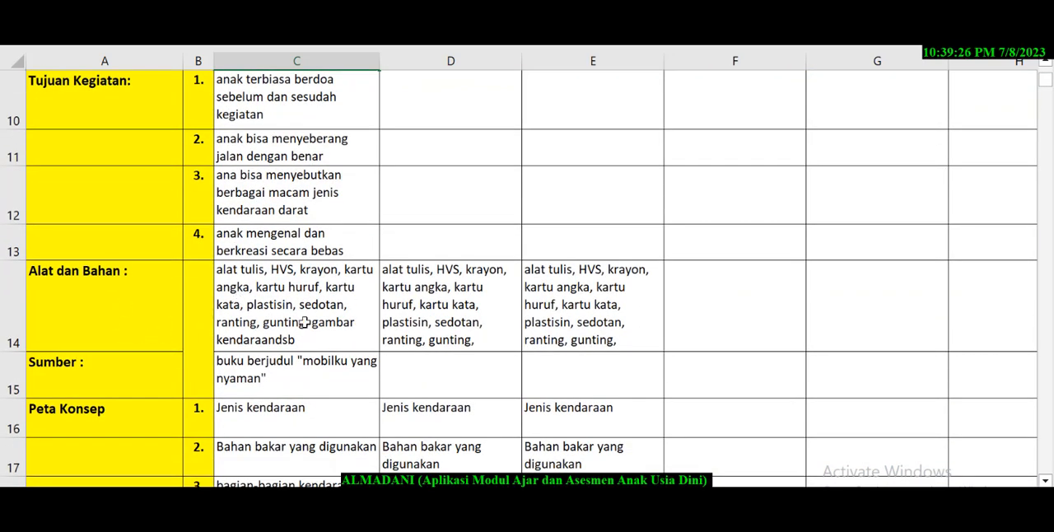
{"action": "left_click", "coordinate": [332, 322]}
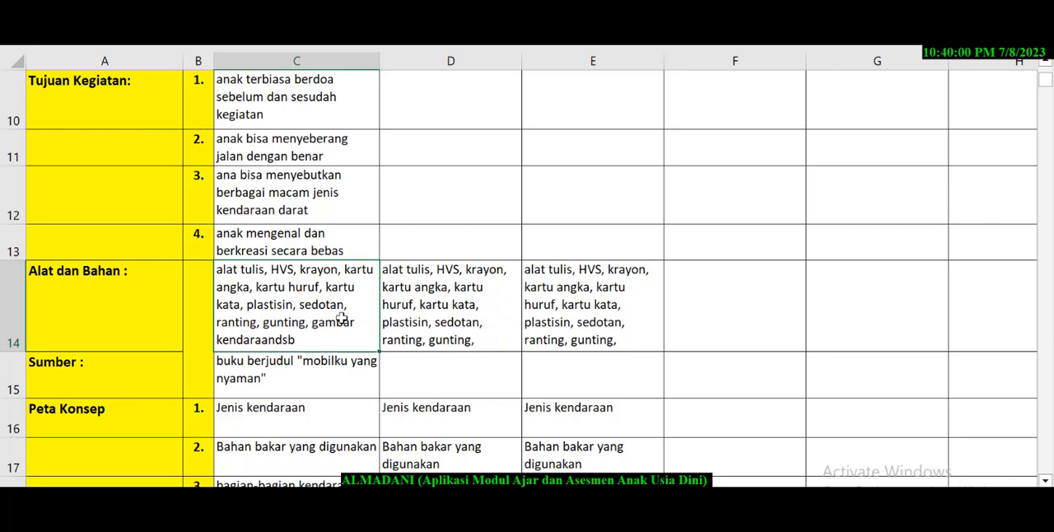
{"action": "left_click", "coordinate": [314, 385]}
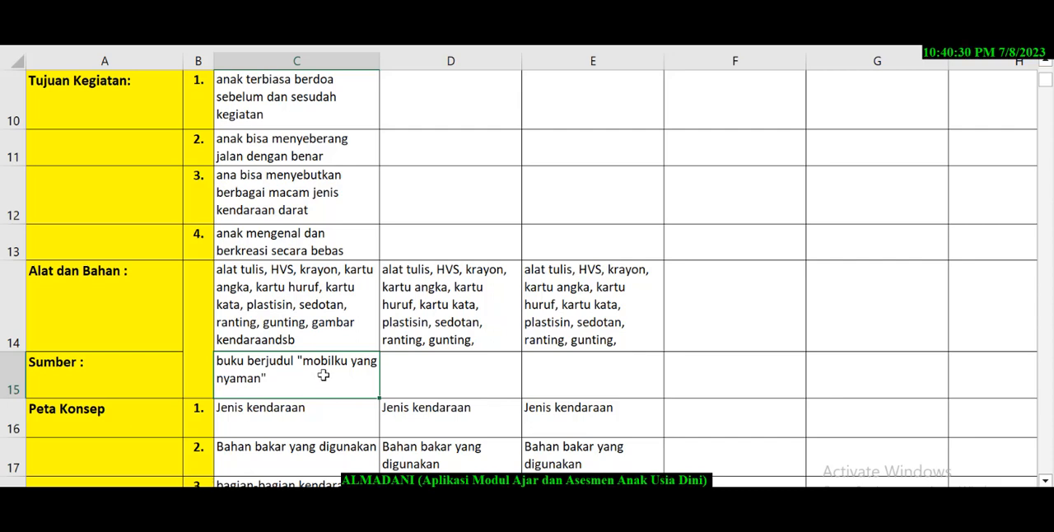
Review the six Peta Konsep rows and the Kegiatan Inti Hari Ke 1 activities for week 1.
{"action": "scroll", "coordinate": [324, 375], "scroll_direction": "down", "scroll_amount": 1}
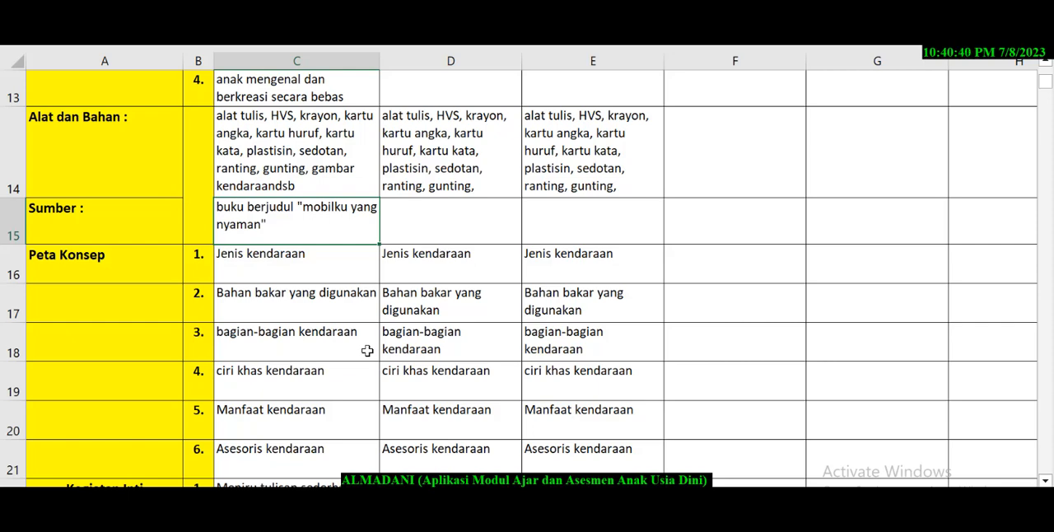
{"action": "scroll", "coordinate": [367, 351], "scroll_direction": "down", "scroll_amount": 3}
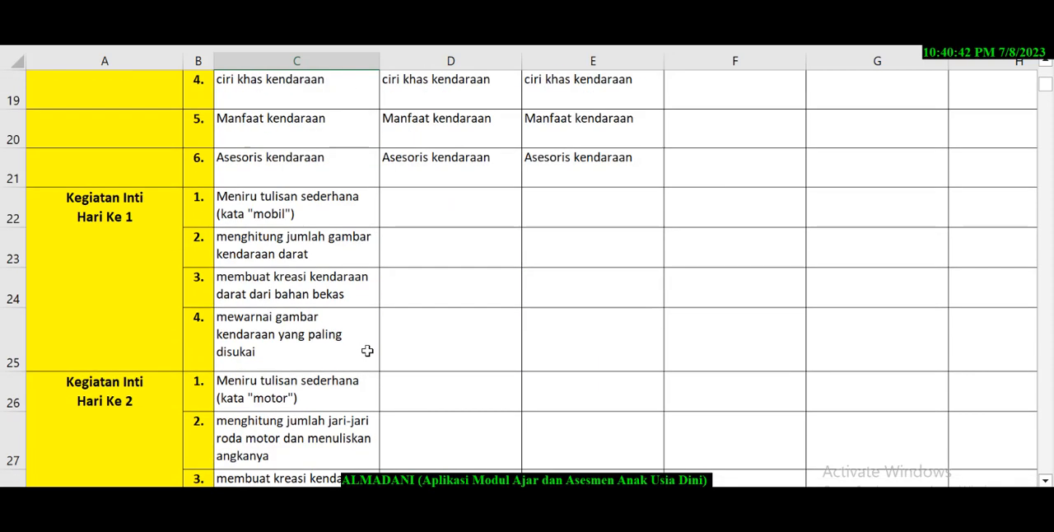
{"action": "scroll", "coordinate": [367, 351], "scroll_direction": "up", "scroll_amount": 1}
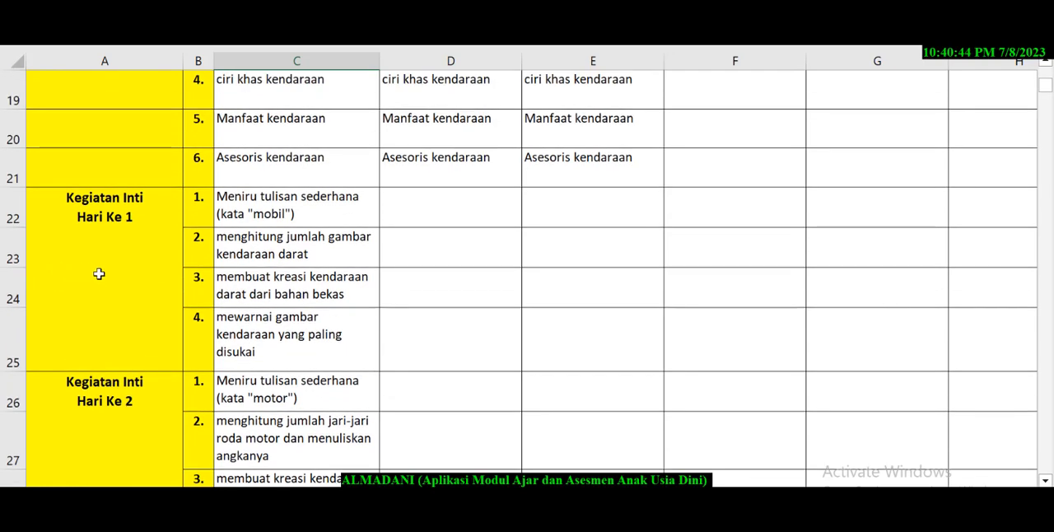
{"action": "scroll", "coordinate": [103, 274], "scroll_direction": "up", "scroll_amount": 1}
{"action": "scroll", "coordinate": [109, 280], "scroll_direction": "down", "scroll_amount": 1}
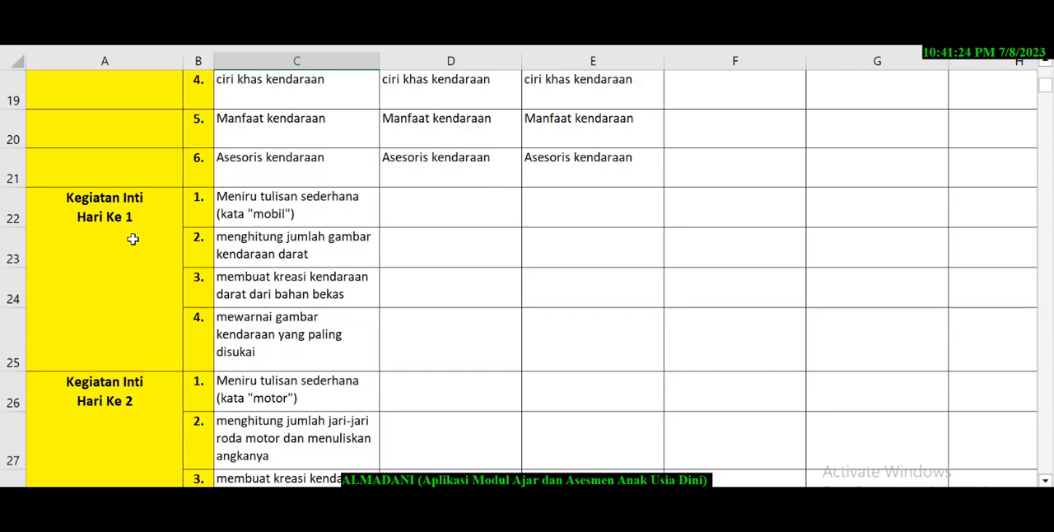
Review week 1's Kegiatan Inti activities for the remaining days through Hari Ke 6.
{"action": "scroll", "coordinate": [133, 238], "scroll_direction": "down", "scroll_amount": 3}
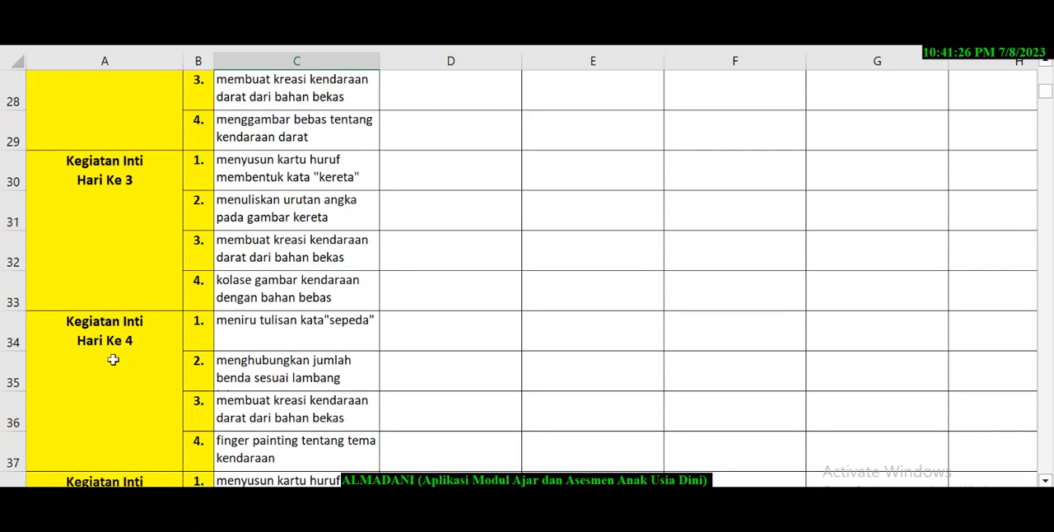
{"action": "left_click", "coordinate": [113, 359]}
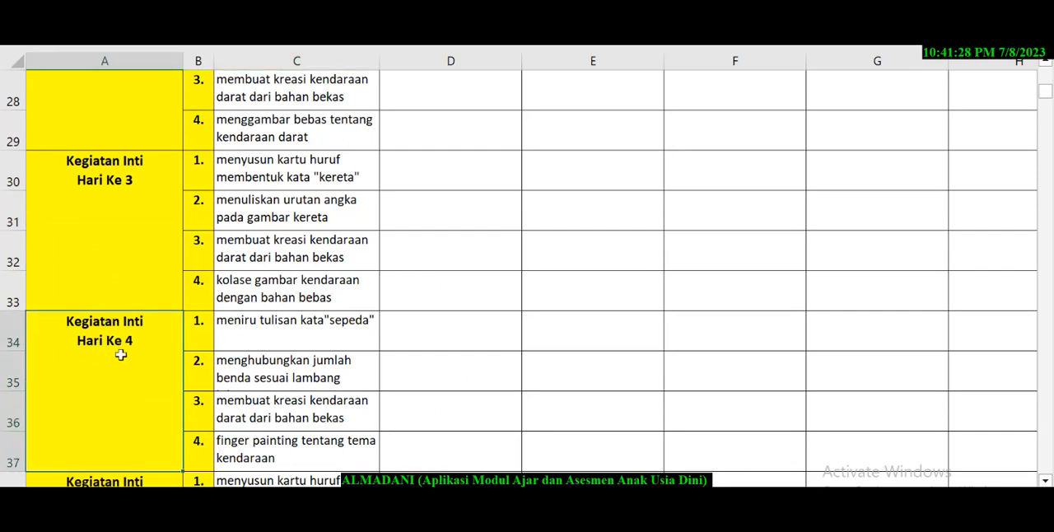
{"action": "scroll", "coordinate": [89, 372], "scroll_direction": "down", "scroll_amount": 2}
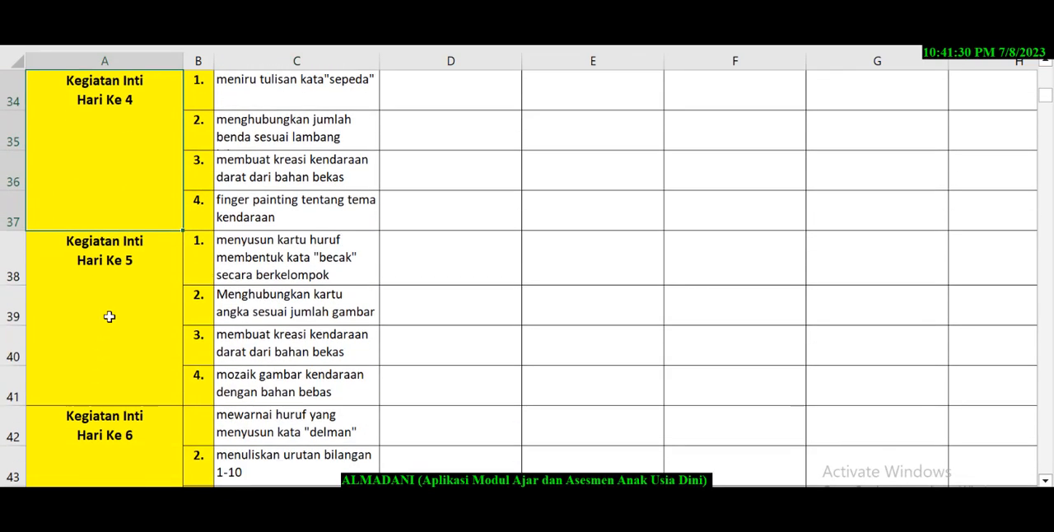
{"action": "left_click", "coordinate": [110, 317]}
{"action": "left_click", "coordinate": [273, 272]}
{"action": "left_click", "coordinate": [252, 315]}
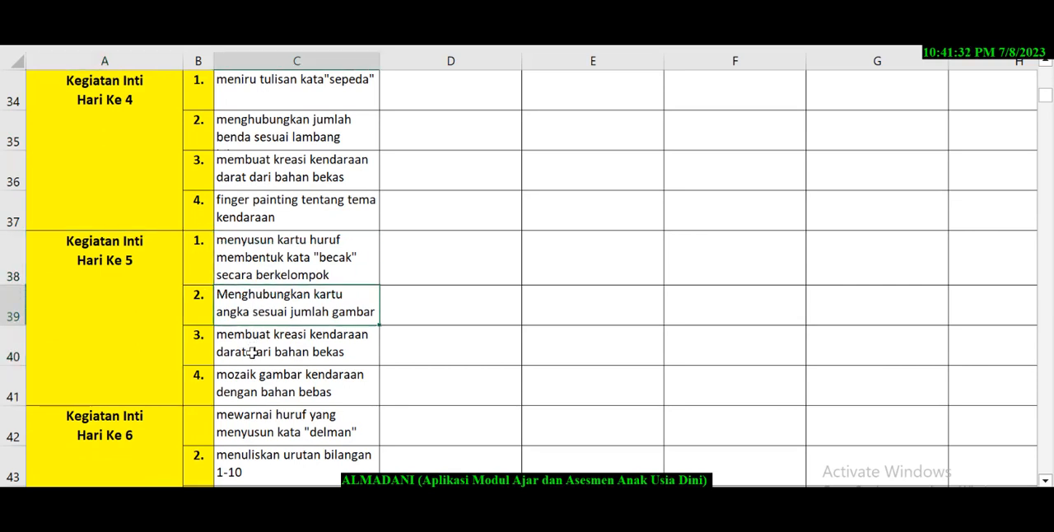
{"action": "left_click", "coordinate": [255, 387]}
{"action": "scroll", "coordinate": [254, 387], "scroll_direction": "down", "scroll_amount": 1}
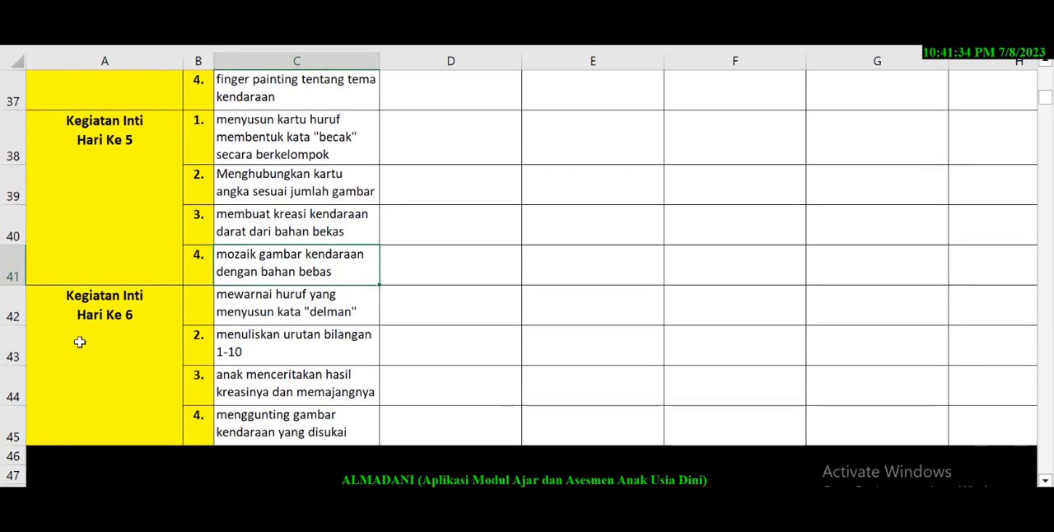
{"action": "left_click", "coordinate": [80, 341]}
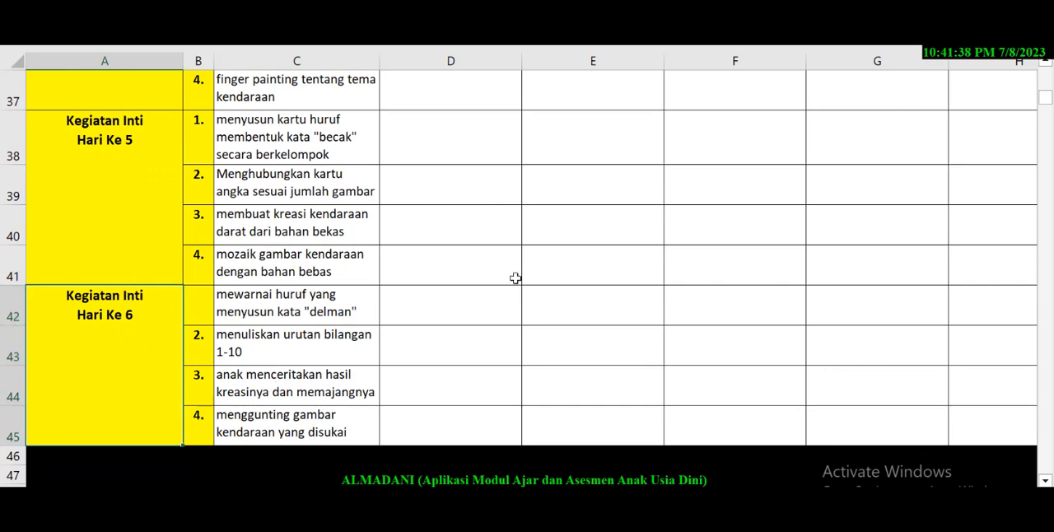
Return to the main menu and open the MINGGU 1 sheet under INPUT PENILAIAN HARIAN.
{"action": "scroll", "coordinate": [548, 252], "scroll_direction": "up", "scroll_amount": 12}
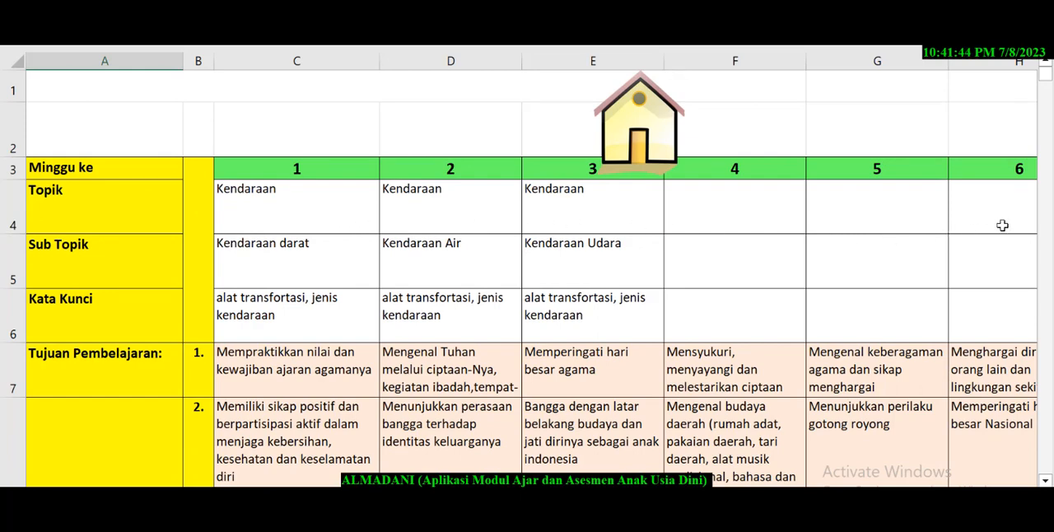
{"action": "left_click", "coordinate": [639, 124]}
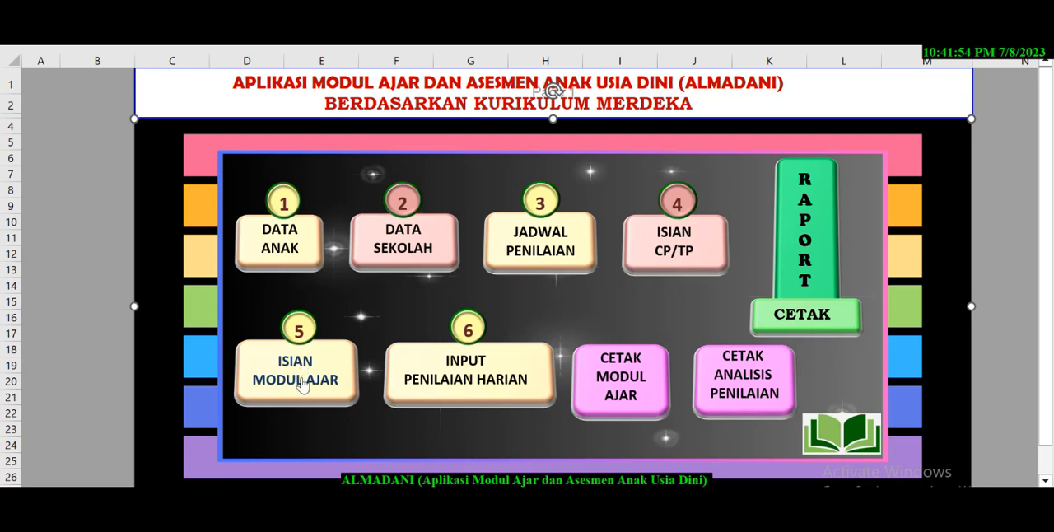
{"action": "left_click", "coordinate": [455, 379]}
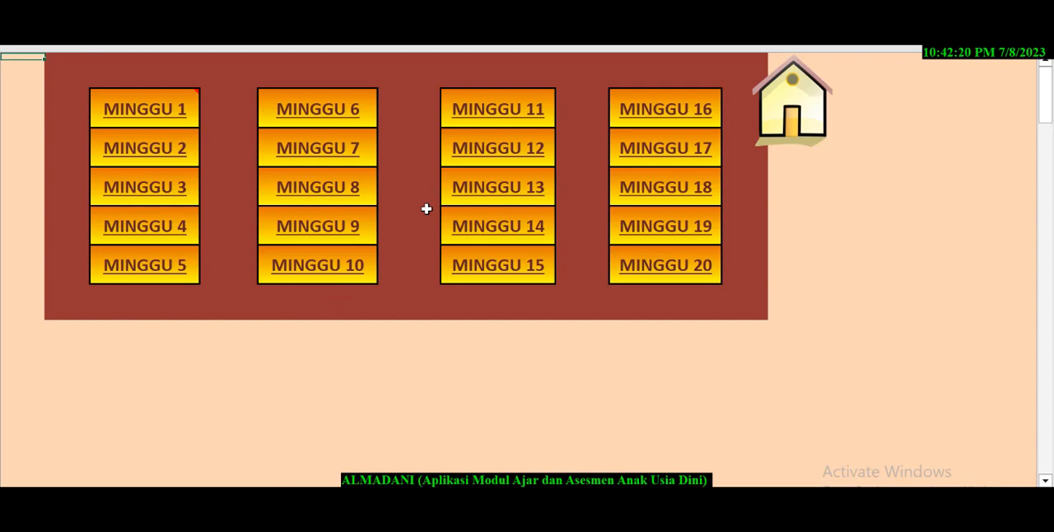
{"action": "left_click", "coordinate": [156, 115]}
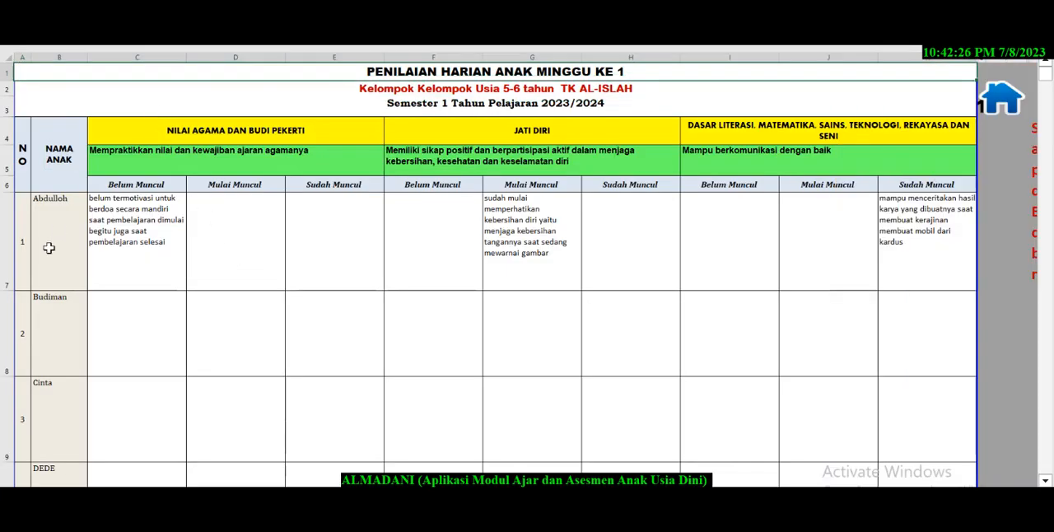
Look through the children's rows in the week 1 daily assessment down to the signature block.
{"action": "scroll", "coordinate": [48, 252], "scroll_direction": "down", "scroll_amount": 4}
{"action": "scroll", "coordinate": [49, 254], "scroll_direction": "down", "scroll_amount": 3}
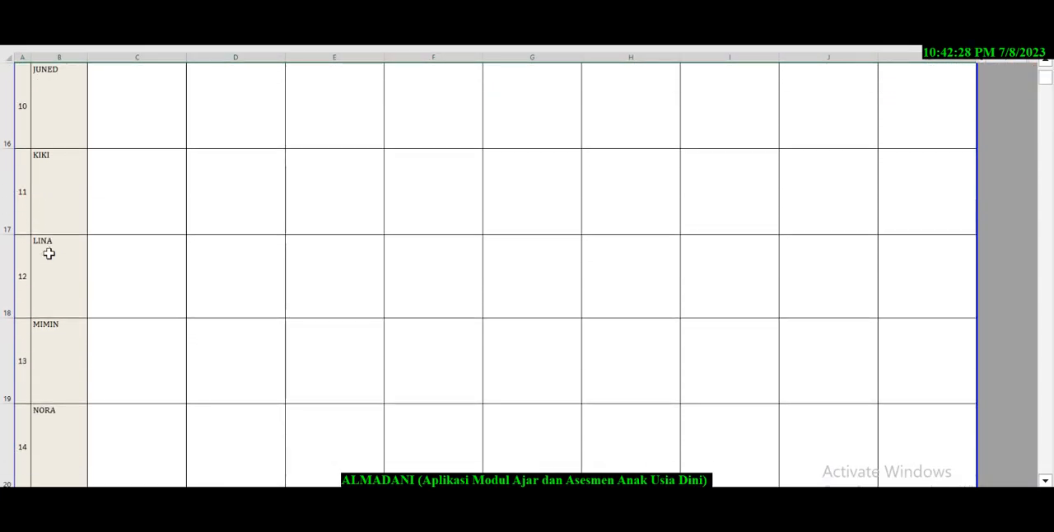
{"action": "scroll", "coordinate": [49, 253], "scroll_direction": "down", "scroll_amount": 4}
{"action": "scroll", "coordinate": [56, 251], "scroll_direction": "up", "scroll_amount": 3}
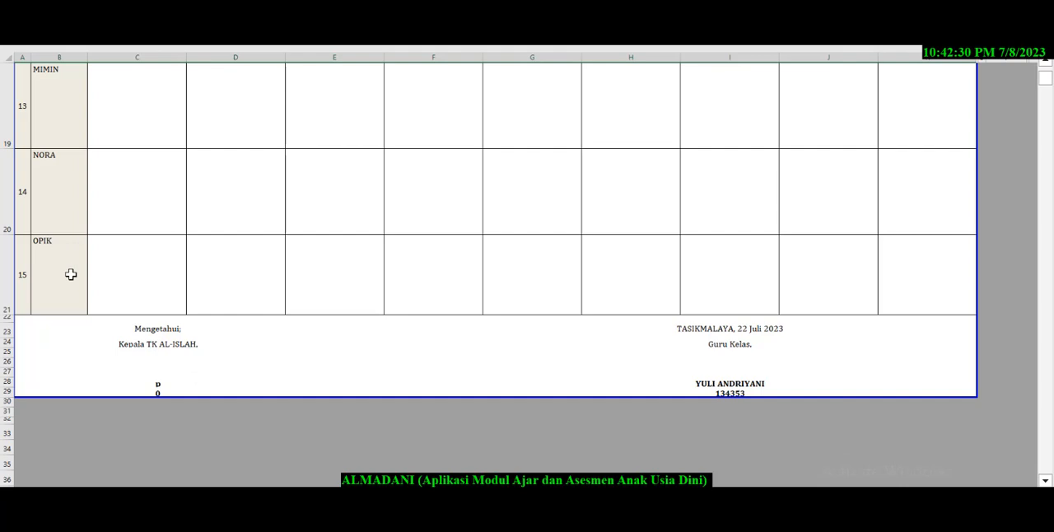